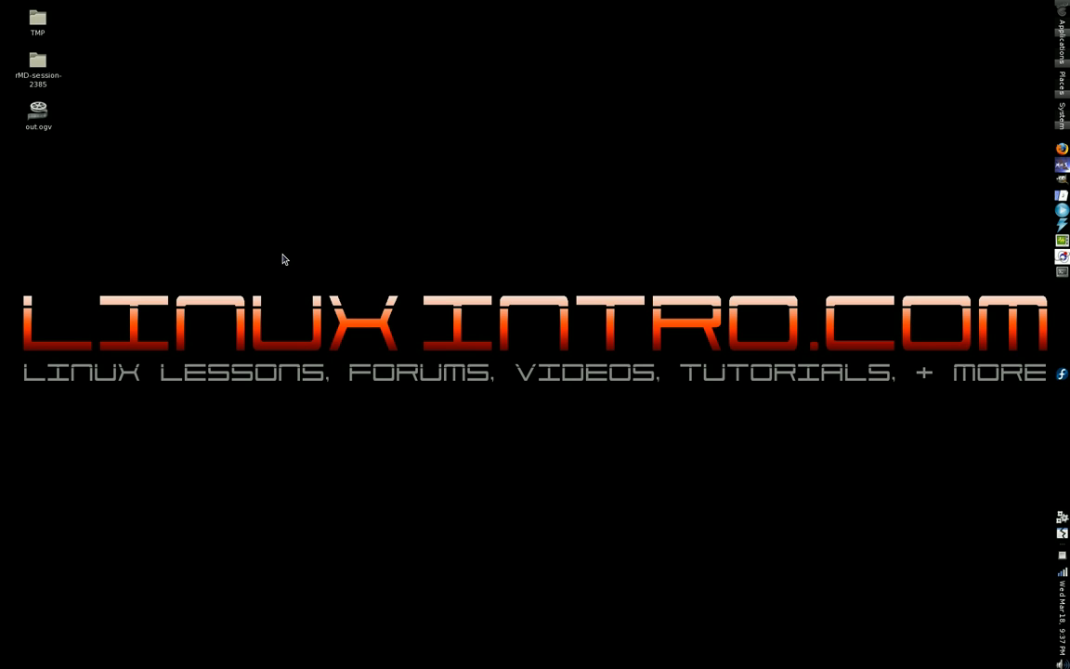
Hide all windows to show the desktop, briefly checking the Firefox window in between.
key("ctrl+alt+d")
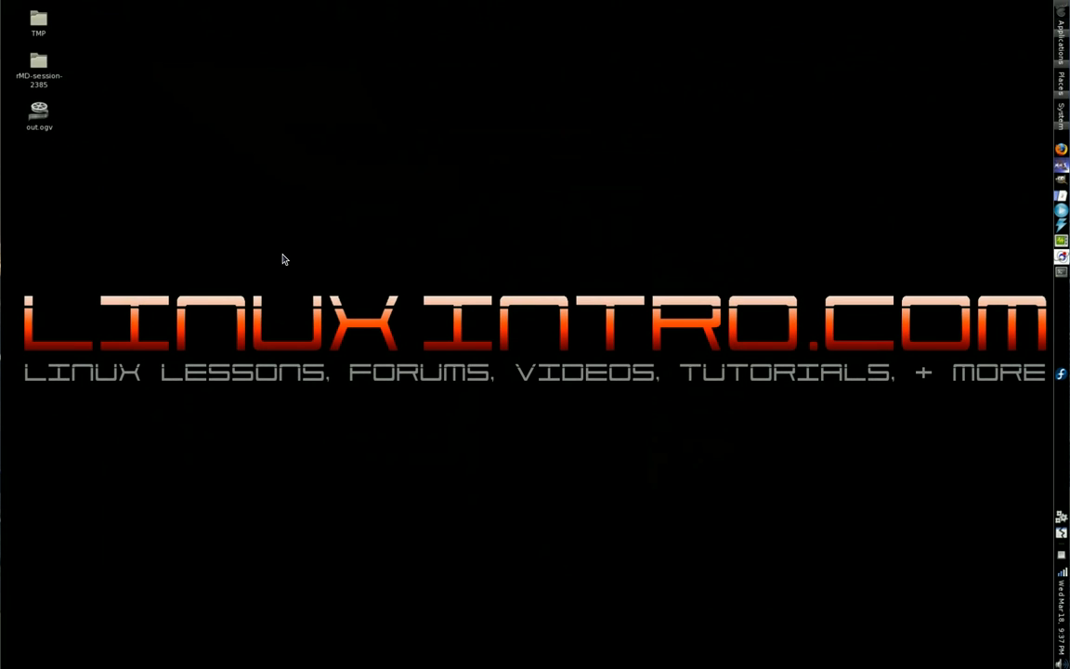
key("ctrl+alt+Right")
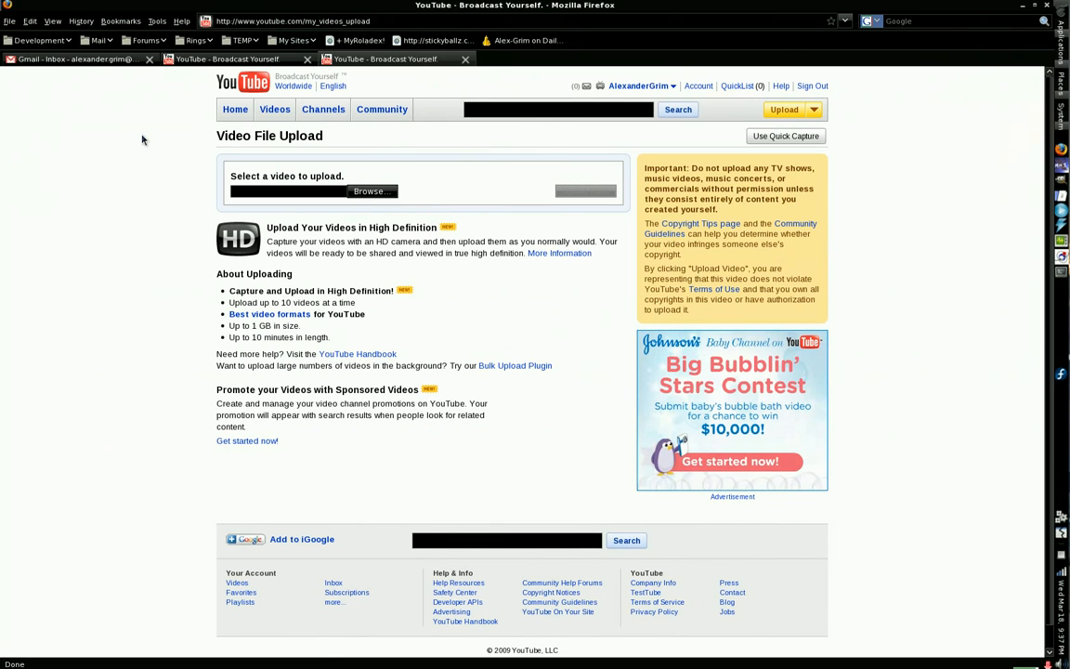
key("ctrl+alt+d")
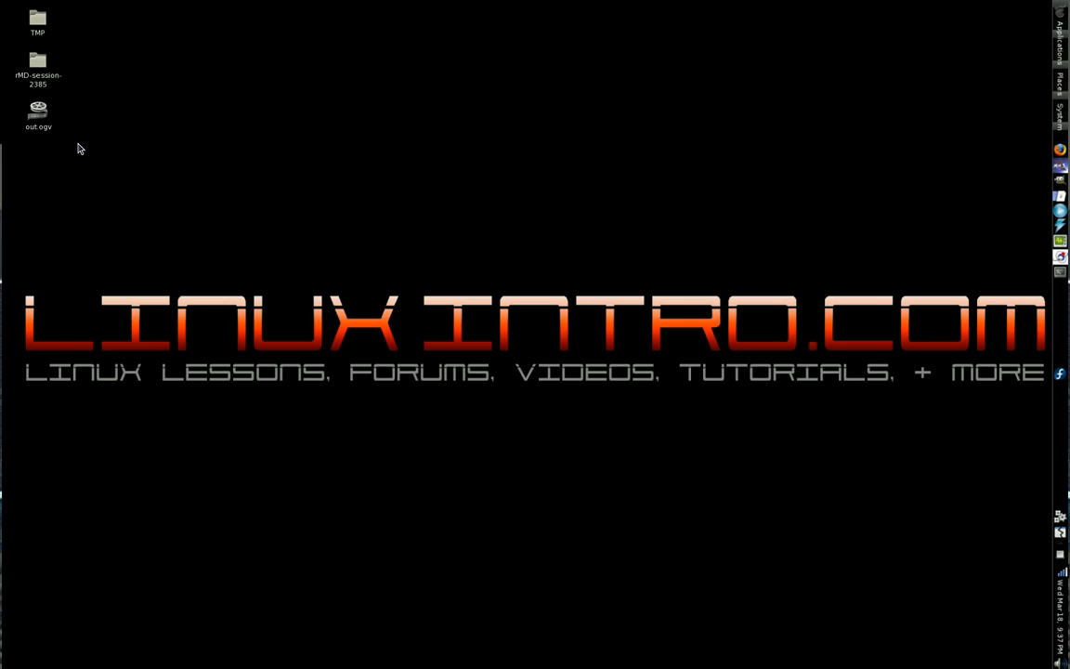
left_click_drag(109, 122, 975, 292)
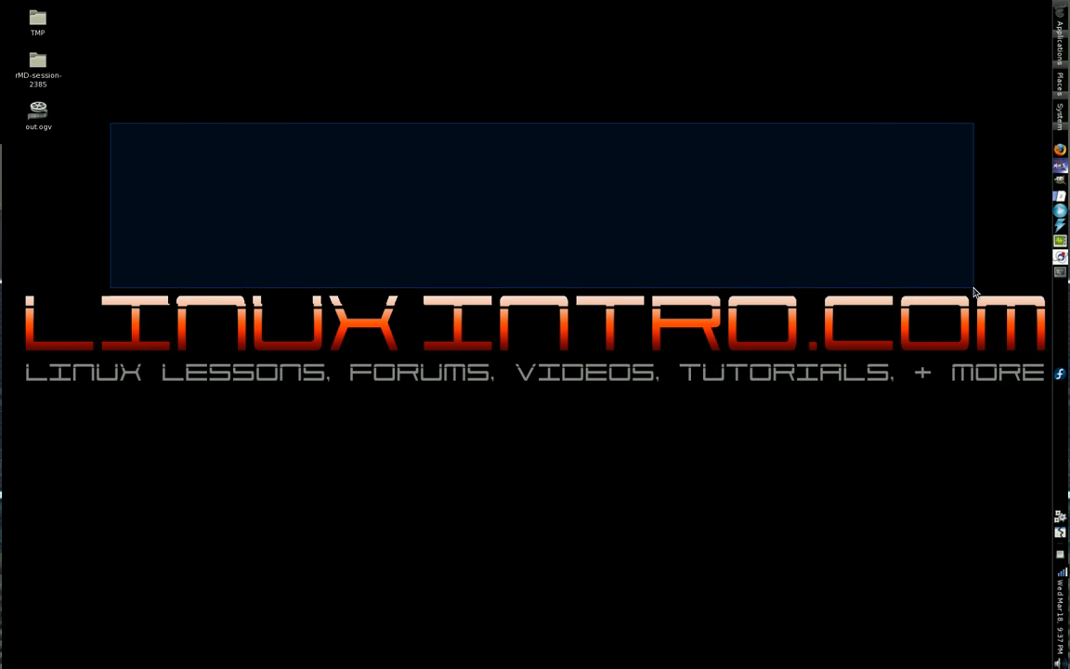
left_click_drag(976, 292, 868, 270)
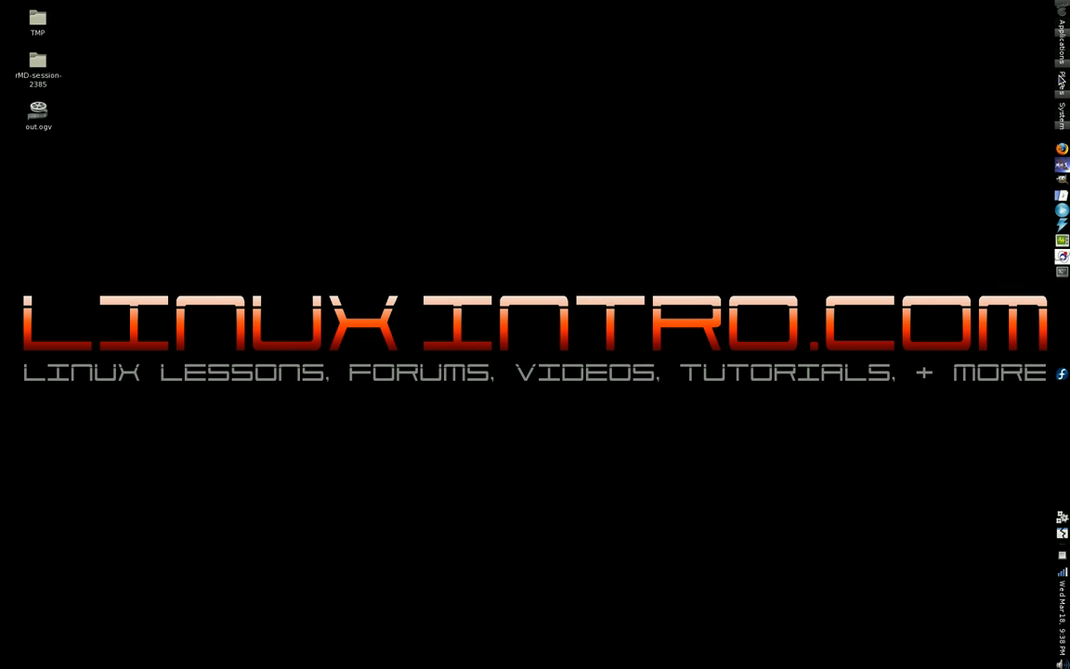
left_click(1065, 85)
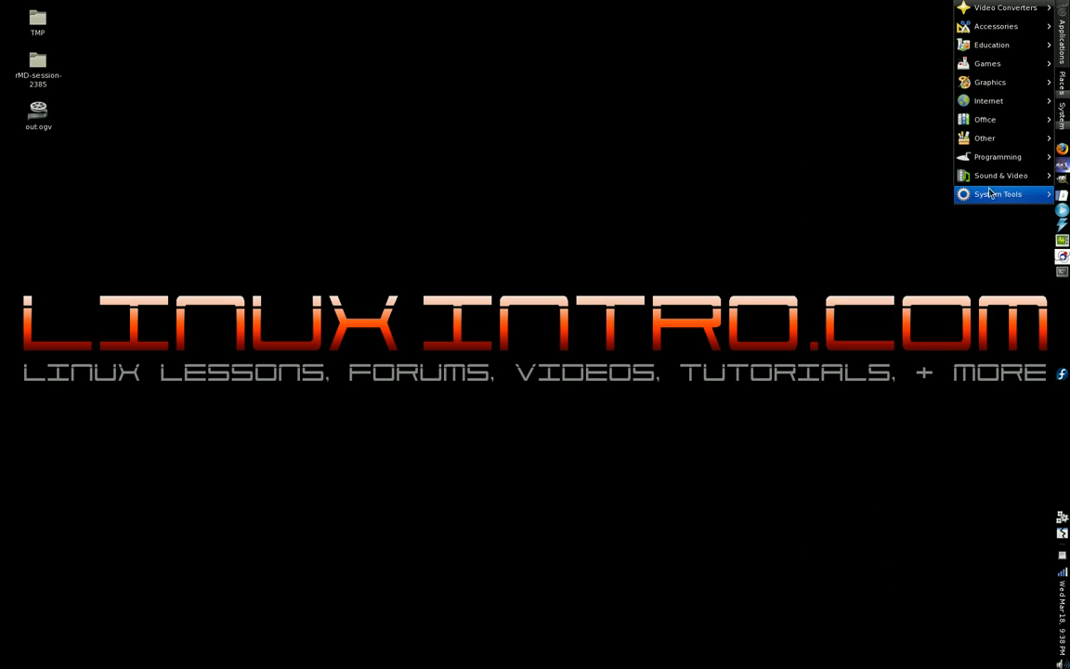
mouse_move(999, 194)
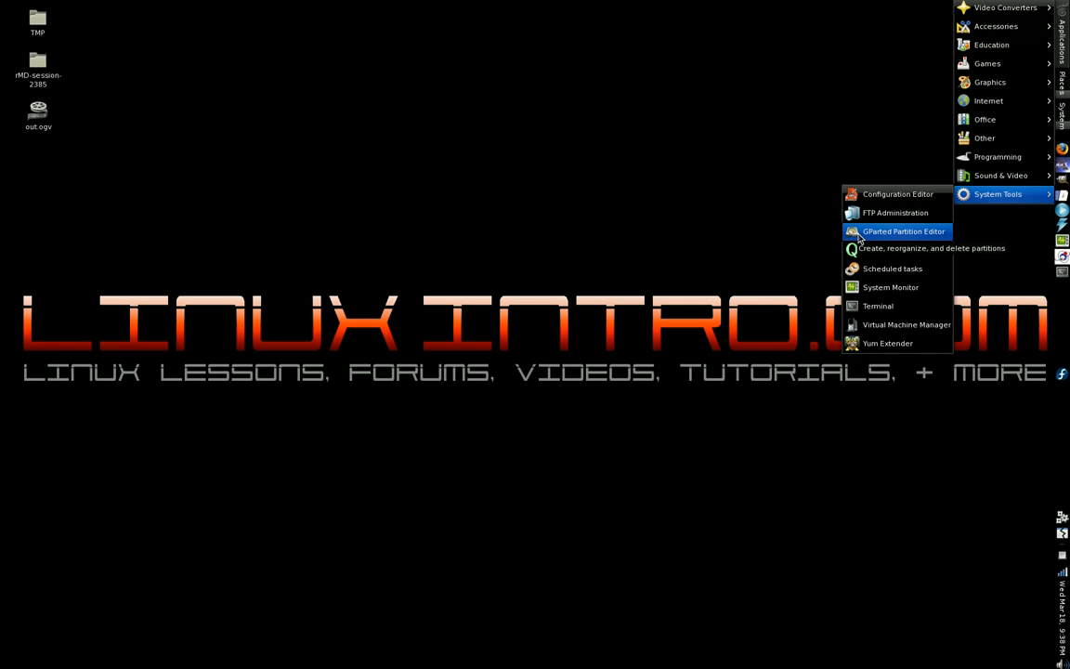
left_click(892, 232)
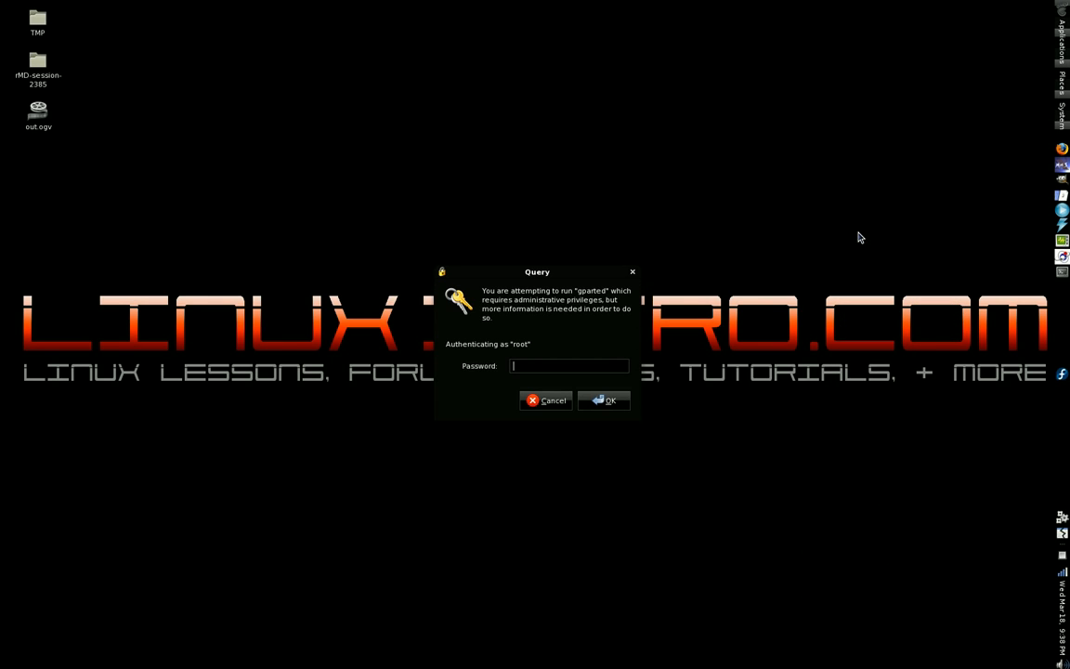
type("******")
key("Return")
type("********")
key("Return")
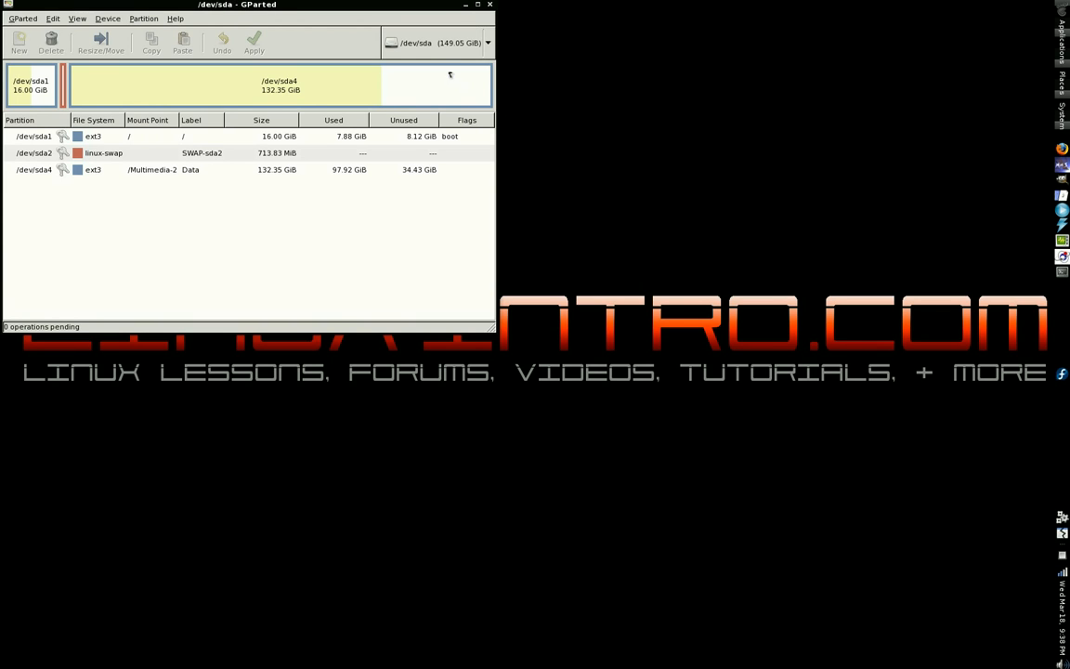
left_click(437, 43)
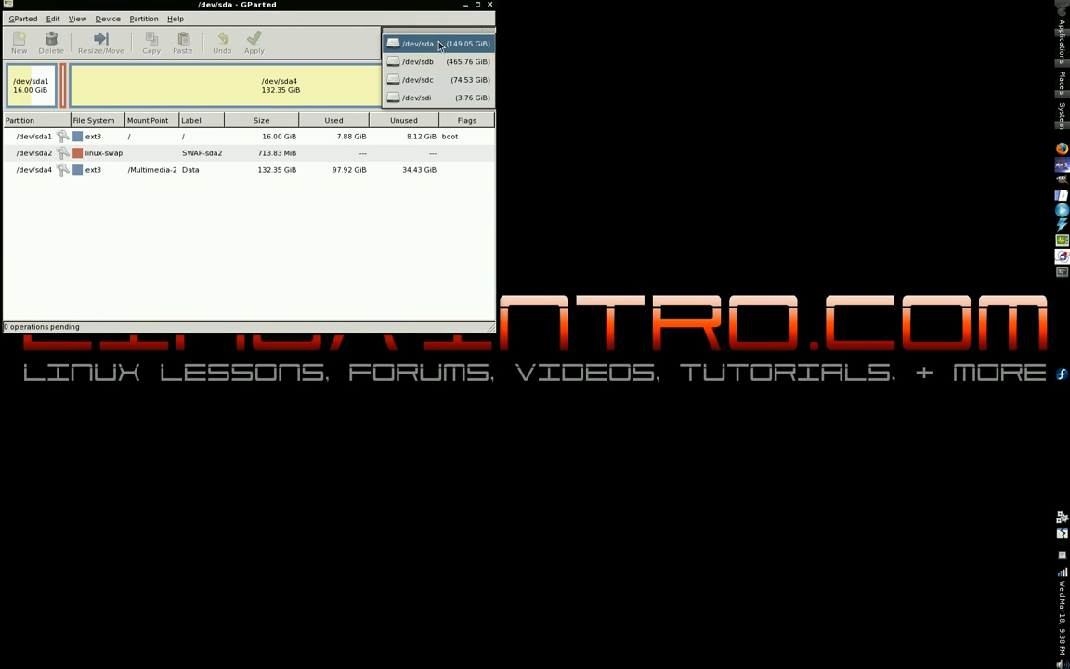
left_click(440, 101)
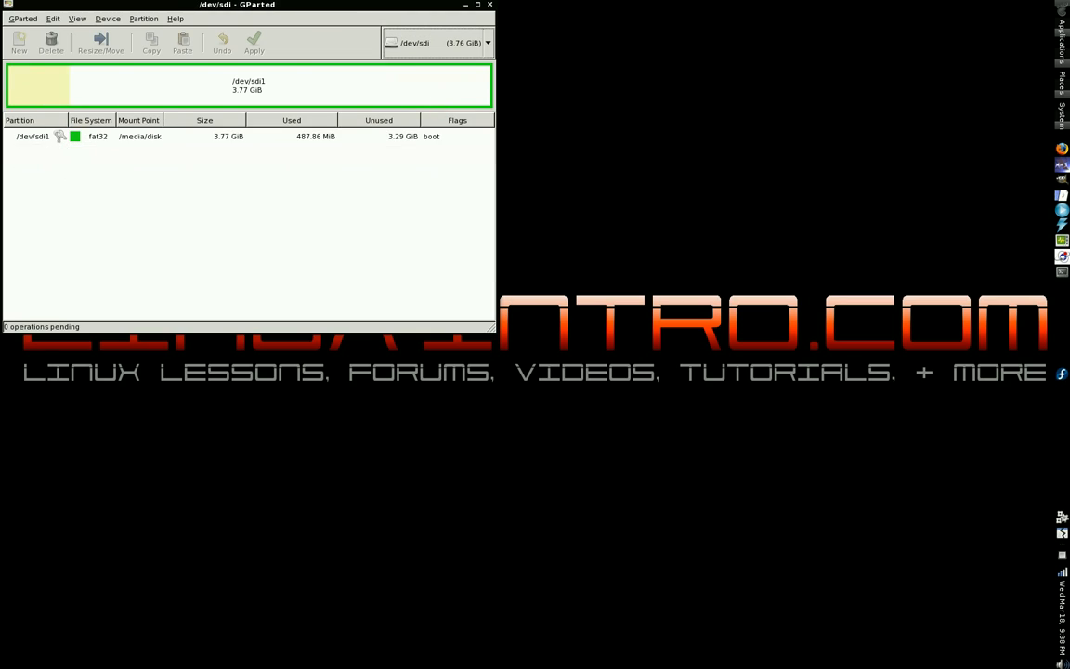
left_click(158, 93)
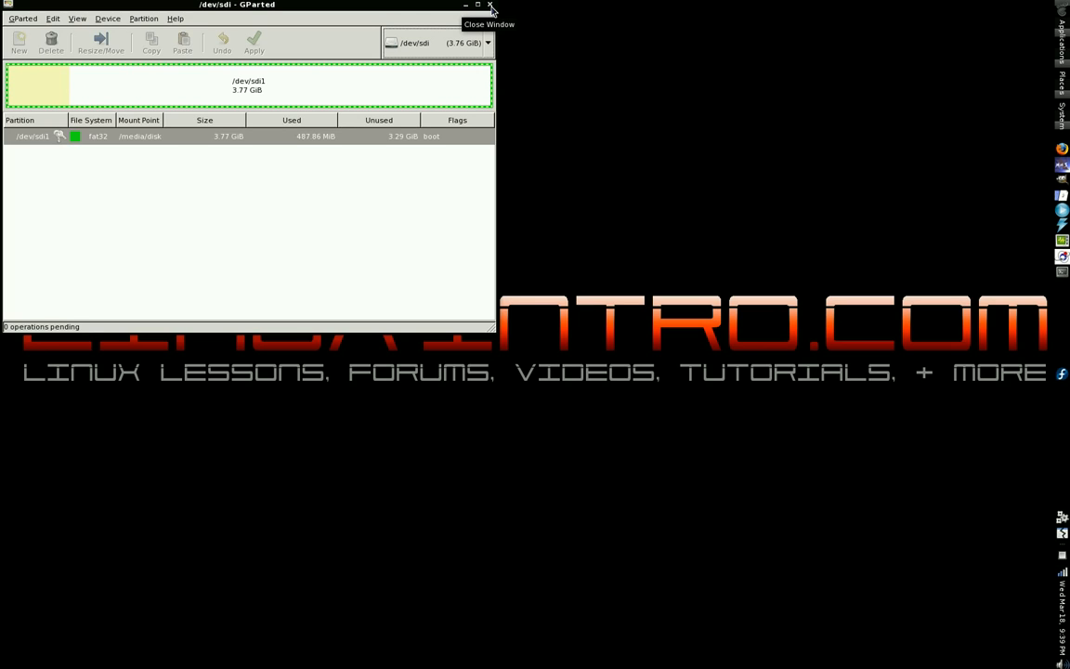
Close the partition editor, start a terminal and become root with su -.
left_click(491, 7)
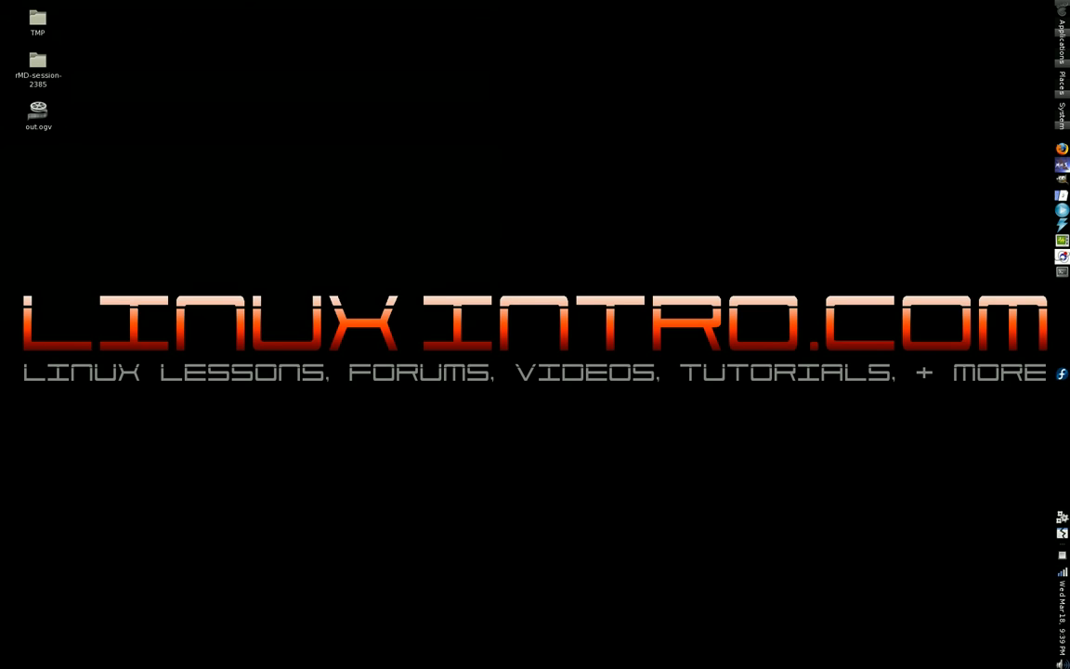
left_click(1063, 273)
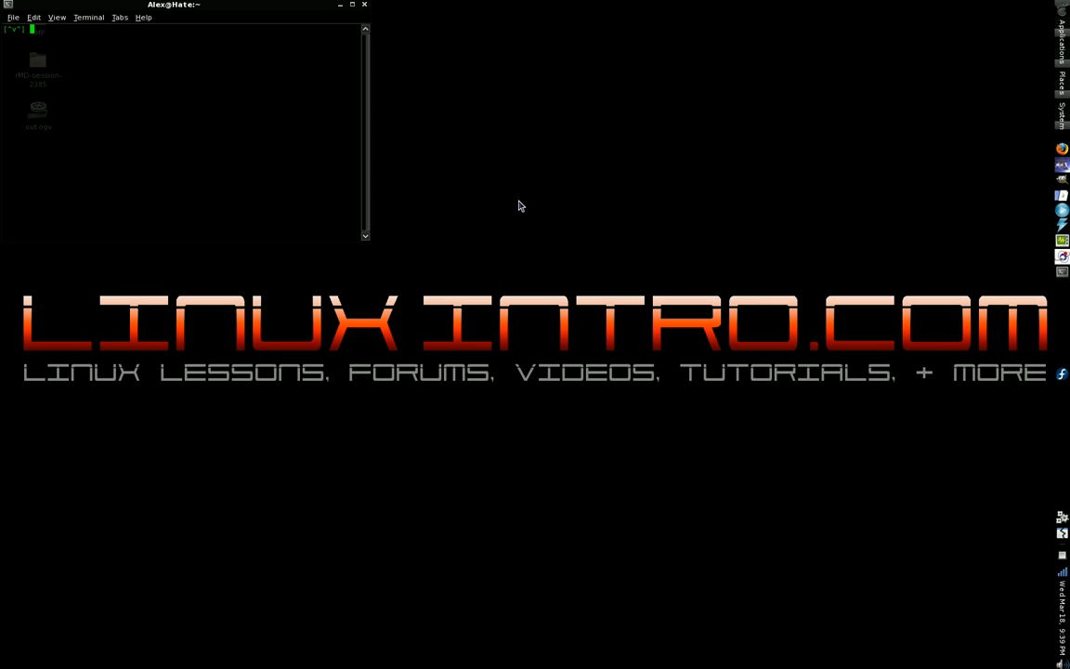
type("su -")
key("Return")
key("Return")
type("umount /")
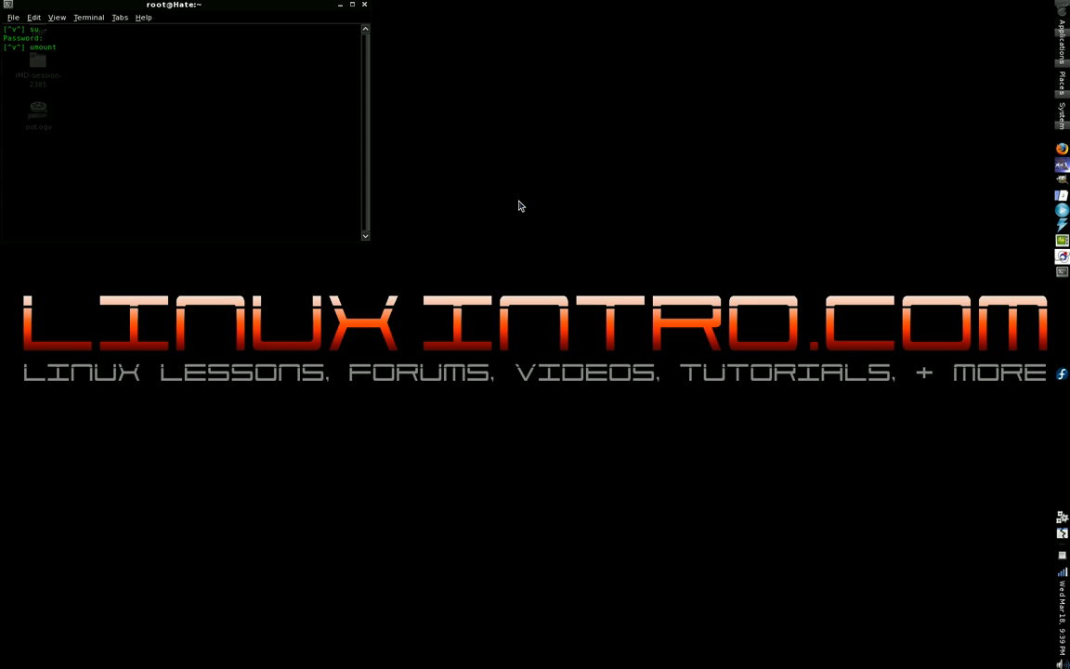
type("dev/")
type("sdi")
Unmount /dev/sdi (not mounted), then unmount the partition /dev/sdi1 successfully.
key("Return")
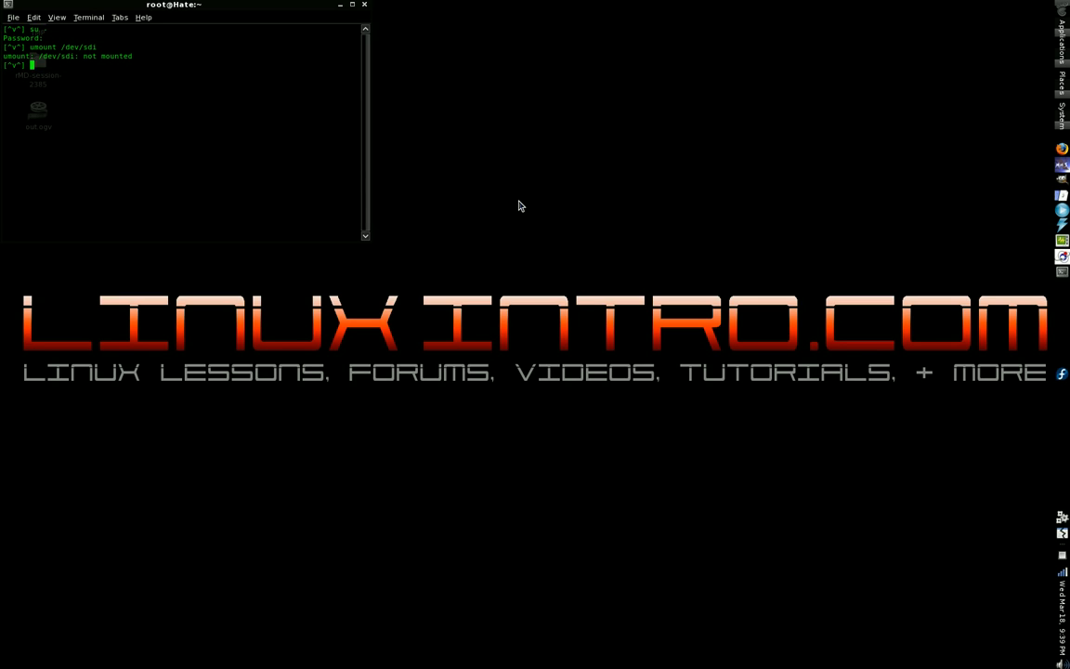
key("Up")
type("1")
key("Return")
Enlarge the terminal and run cryptsetup luksFormat /dev/sdi, reaching the overwrite warning.
left_click_drag(210, 6, 561, 6)
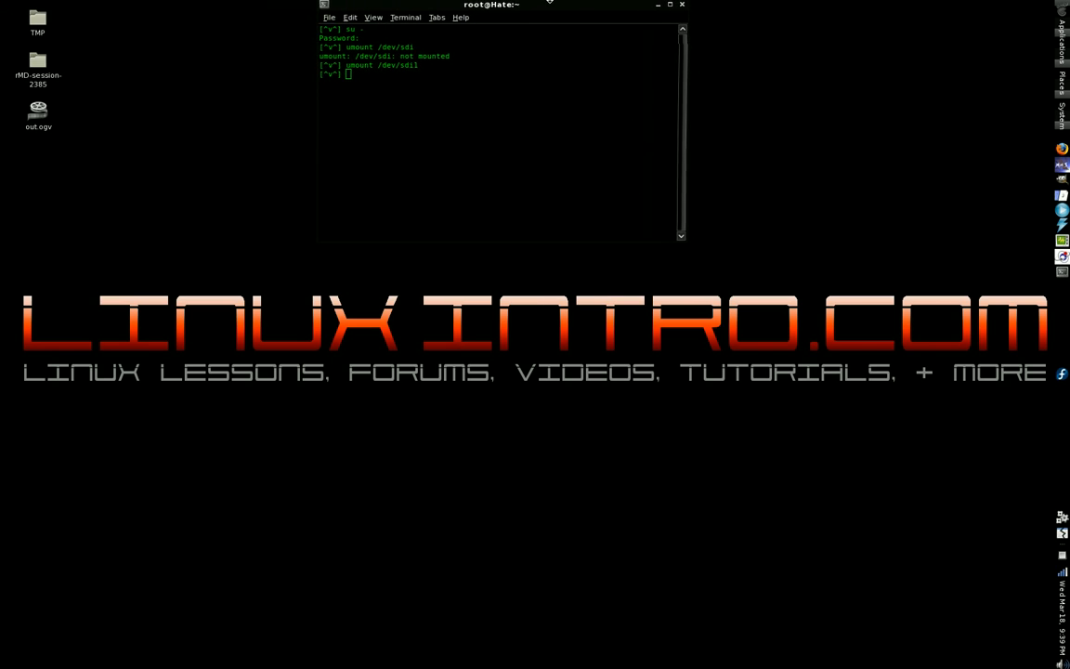
double_click(561, 6)
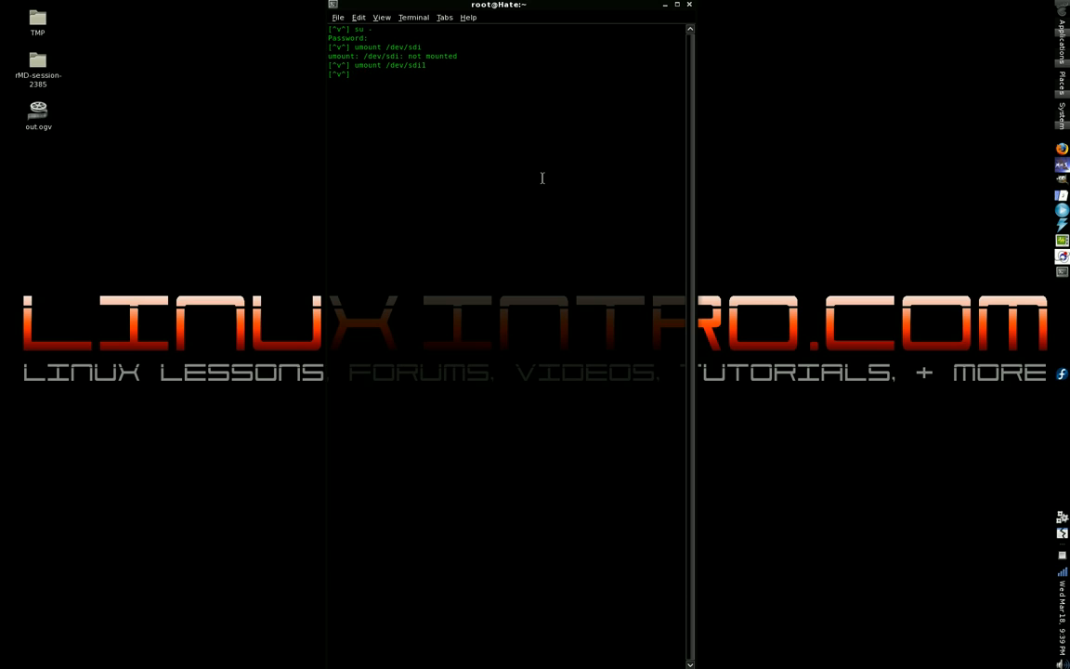
type("crypt")
type("setup")
type("luksFo")
type("r")
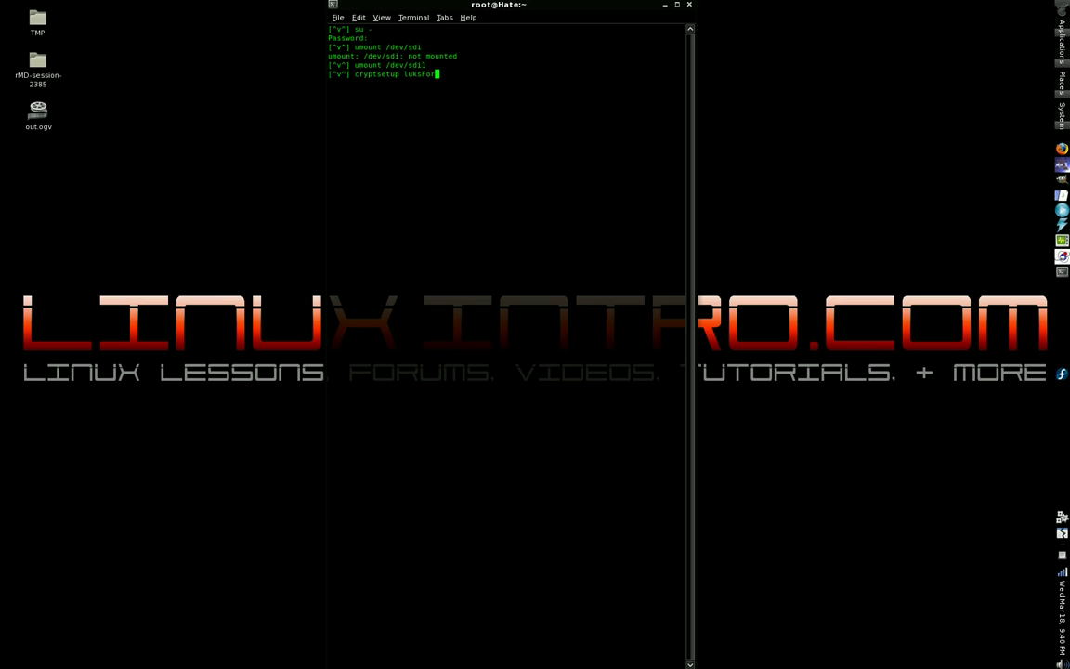
type("mat")
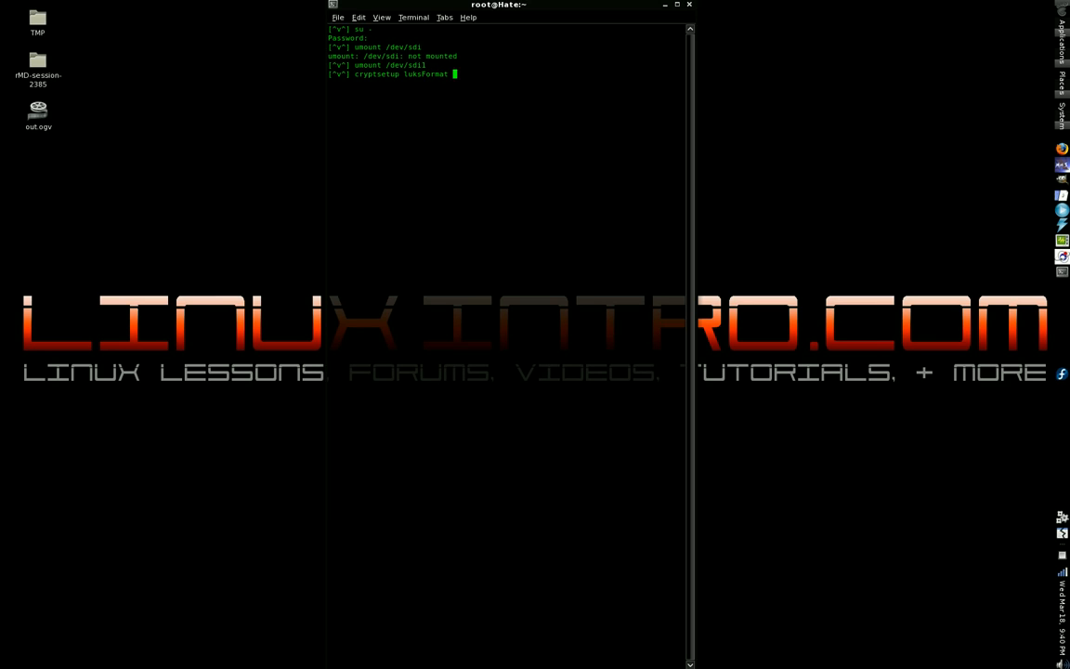
type(" /dev/")
type("sdi")
key("Return")
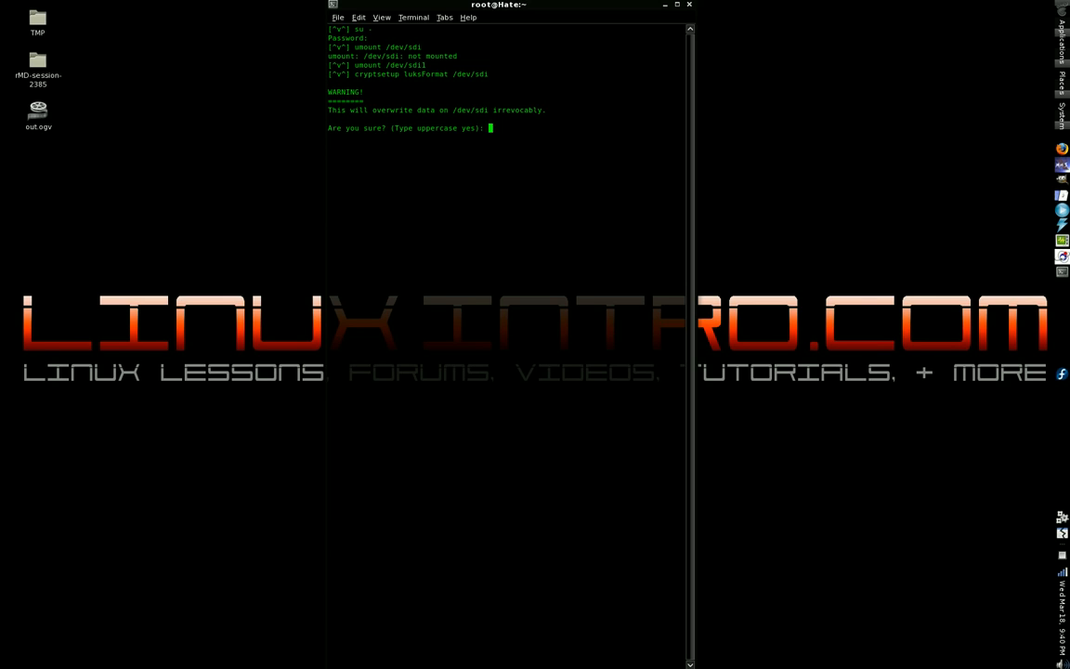
type("yes")
Confirm with uppercase YES, then enter and verify the LUKS passphrase to finish the format.
key("BackSpace")
type("YES")
key("Return")
key("Return")
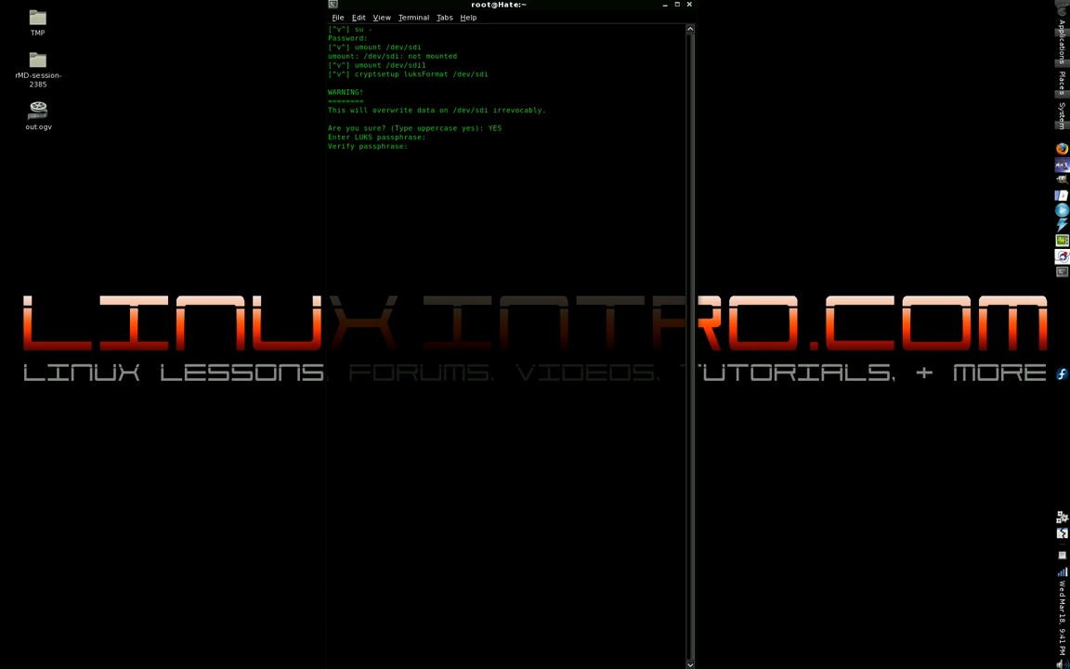
key("Return")
Edit the recalled command to cryptsetup luksOpen /dev/sdi and run it, getting usage output.
key("Up")
key("ctrl+Left")
key("ctrl+Left")
key("BackSpace")
key("BackSpace")
key("BackSpace")
key("BackSpace")
key("BackSpace")
key("BackSpace")
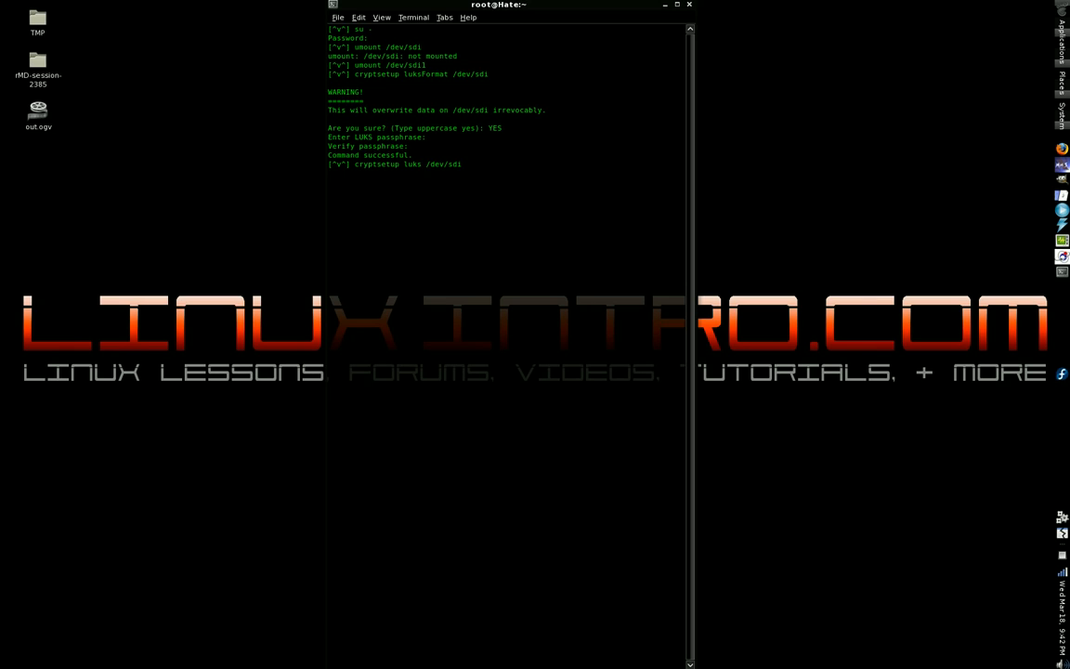
type("Open")
key("Return")
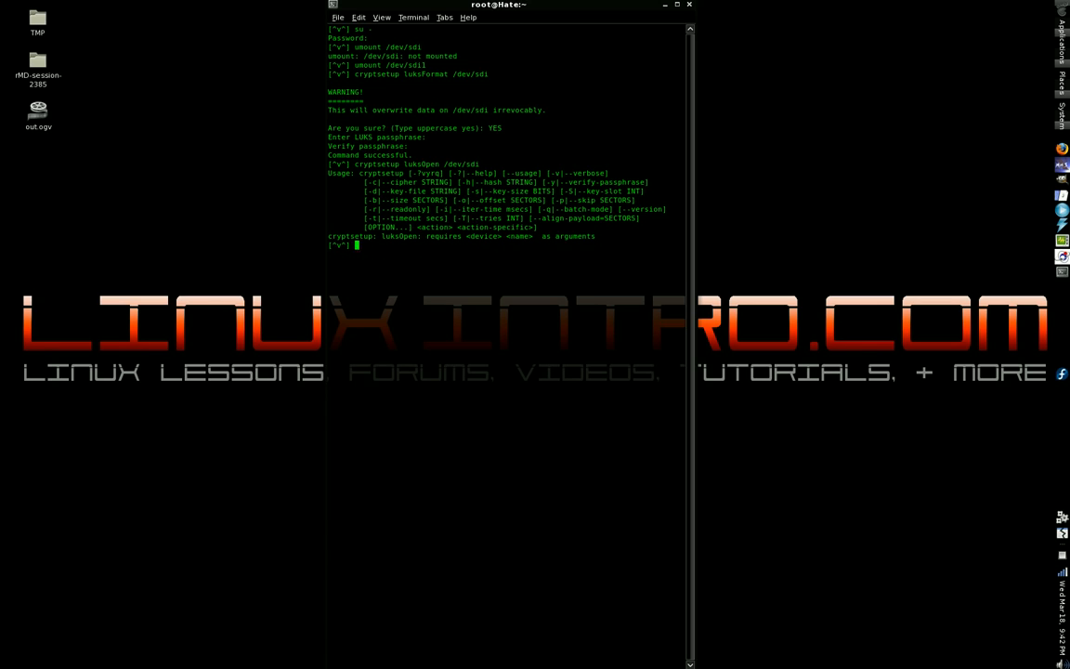
key("Return")
key("Return")
key("Return")
key("Return")
key("Return")
key("Return")
key("Return")
key("Return")
key("Return")
key("Return")
key("Return")
key("Return")
Rerun luksOpen on /dev/sdi with the mapped name Data-X, reaching the passphrase prompt.
key("Up")
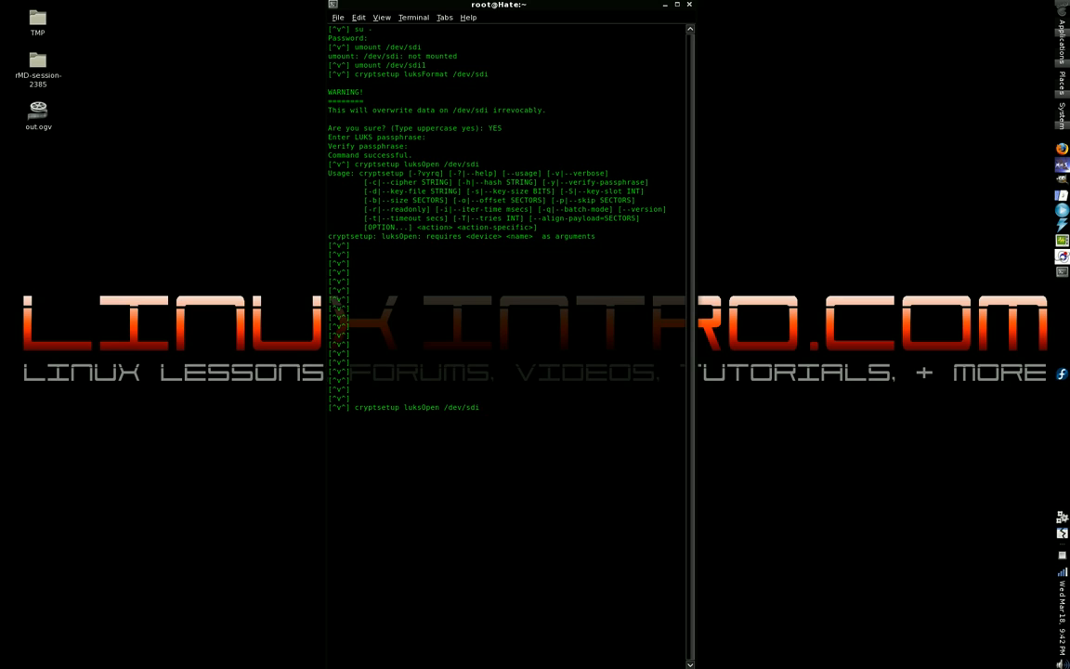
type("Data")
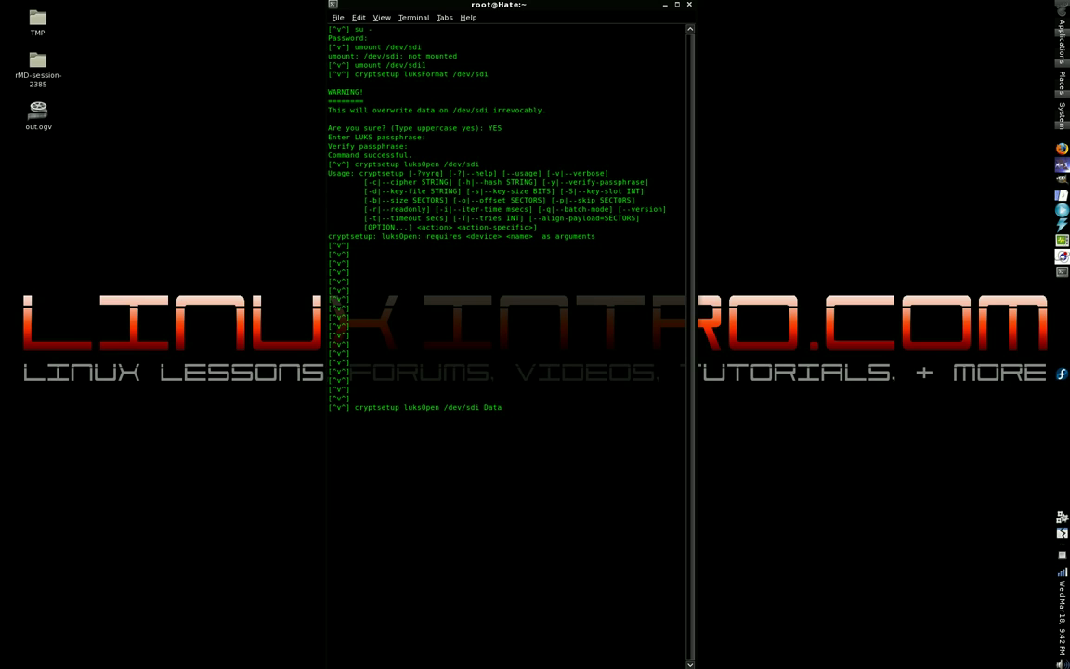
type("-X")
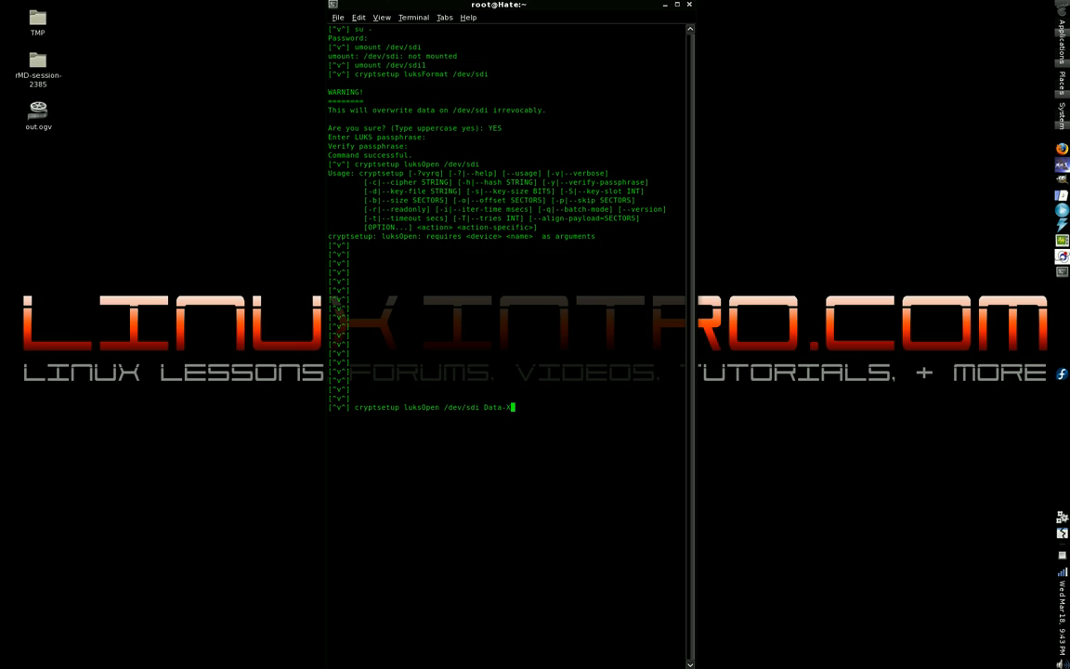
key("Return")
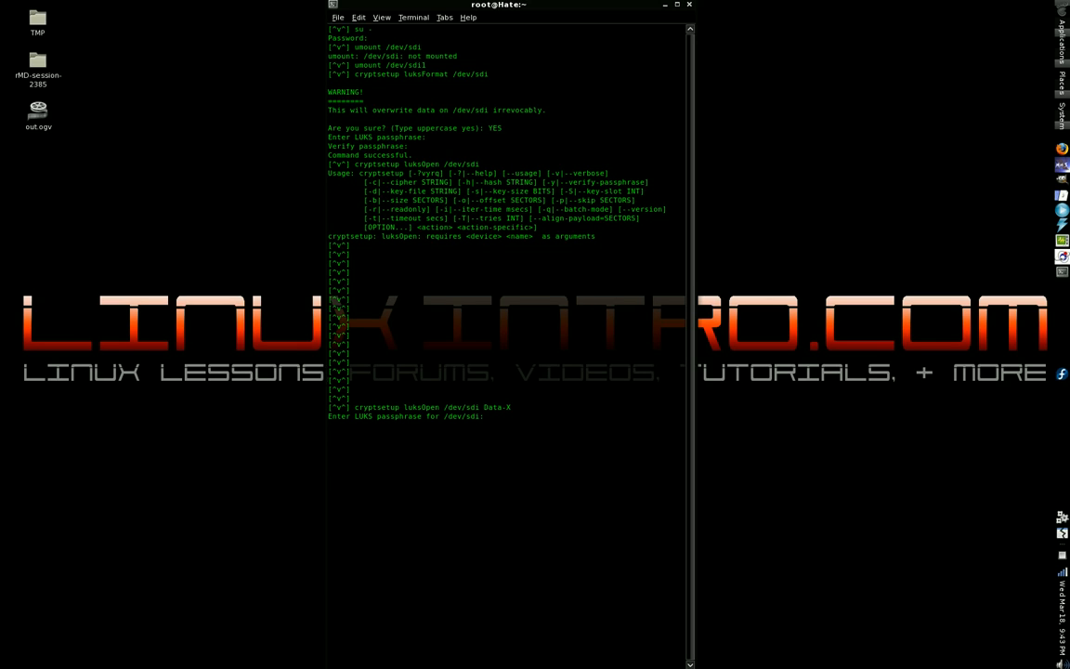